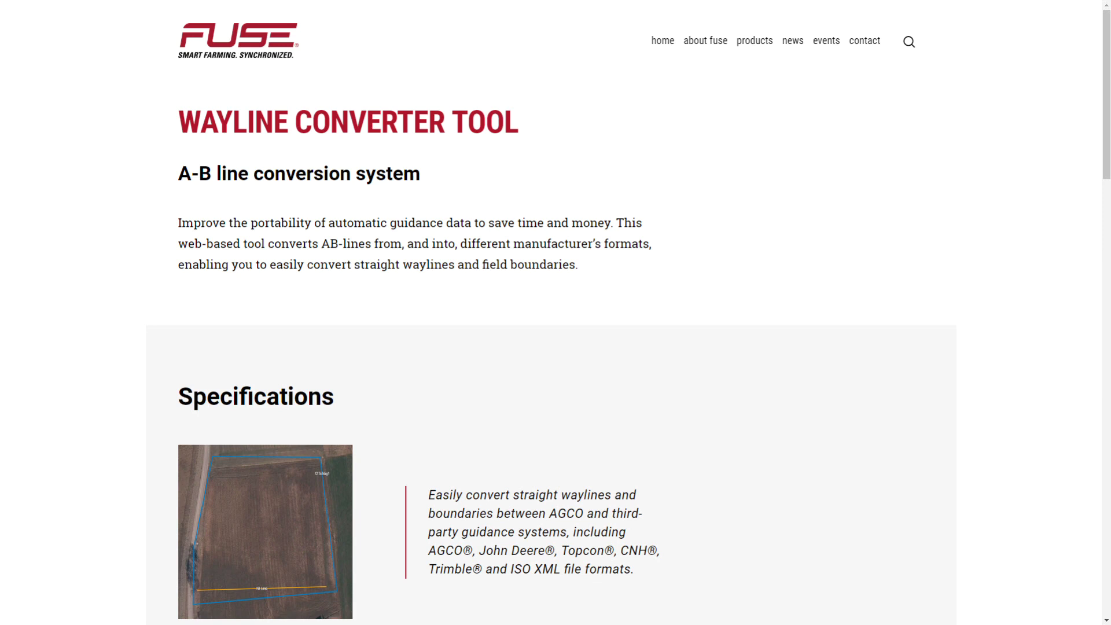
Scroll down the Wayline Converter Tool page to the 'Click here' link for the web app
{"action": "scroll", "coordinate": [551, 313], "scroll_direction": "down", "scroll_amount": 9}
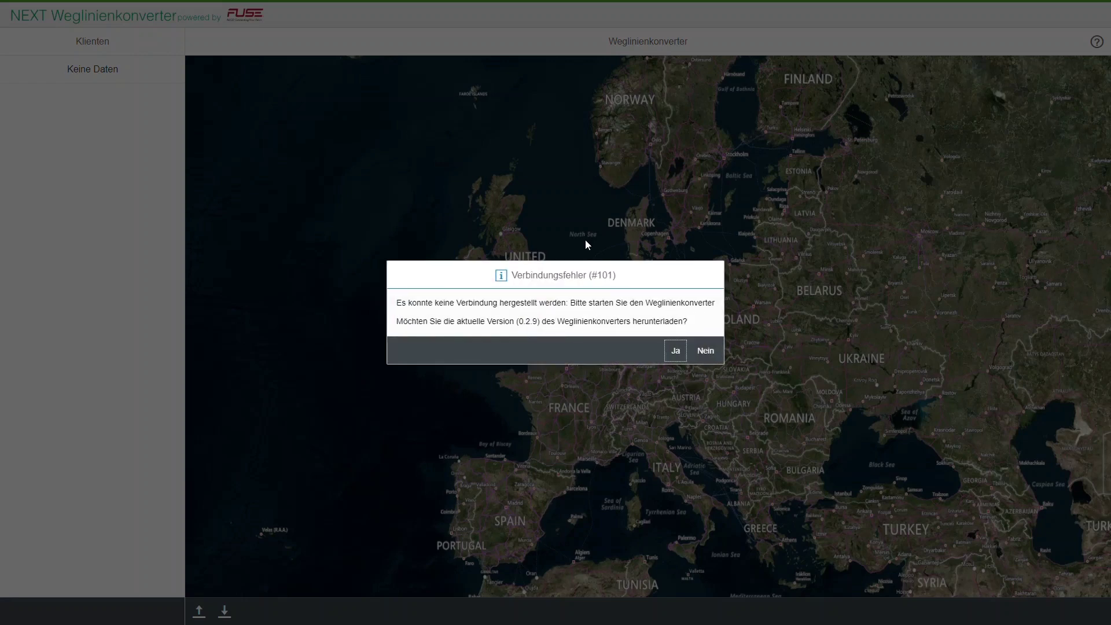
Accept downloading converter version 0.2.9 and run the downloaded NEXTwaylineconverter .exe
{"action": "left_click", "coordinate": [672, 359]}
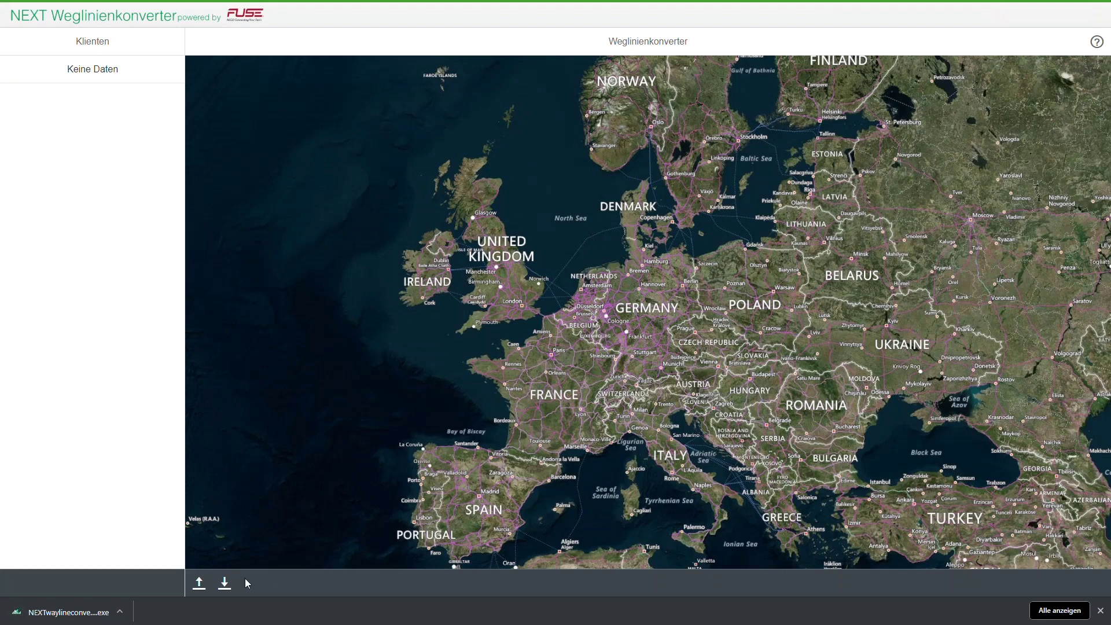
{"action": "left_click", "coordinate": [85, 615]}
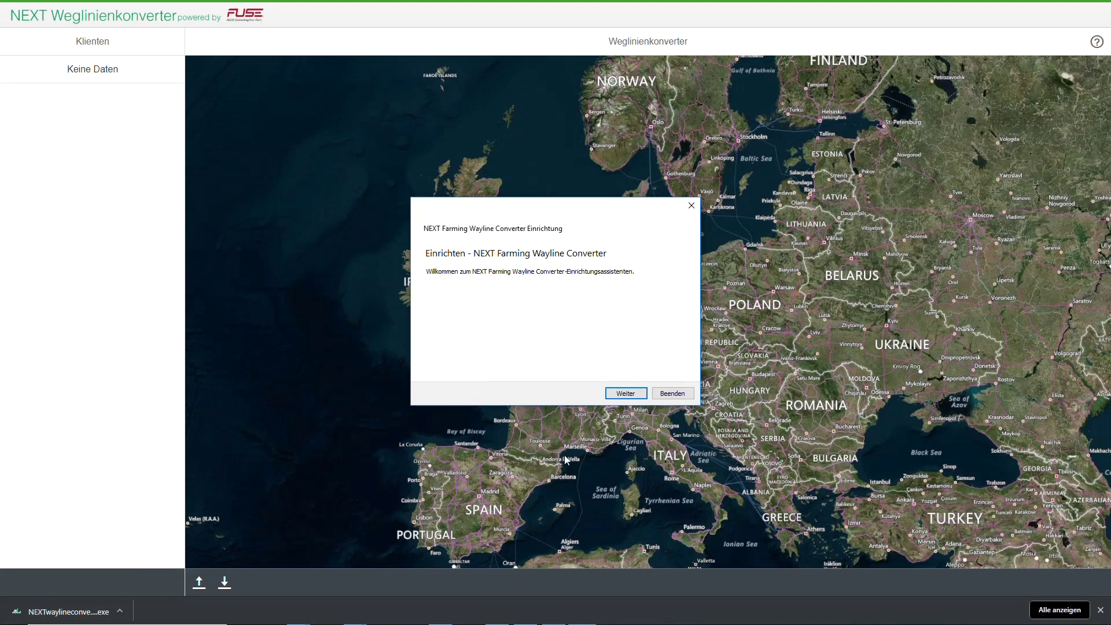
Install the NEXT Farming Wayline Converter with the default folder, components and Start menu folder, then finish
{"action": "left_click", "coordinate": [638, 398]}
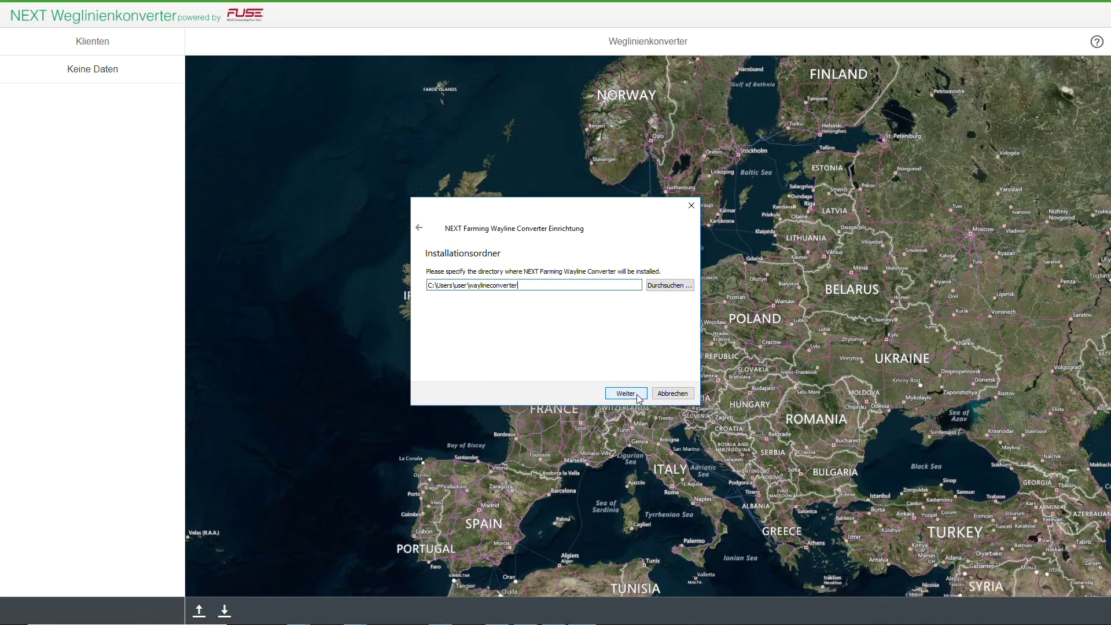
{"action": "left_click", "coordinate": [639, 398]}
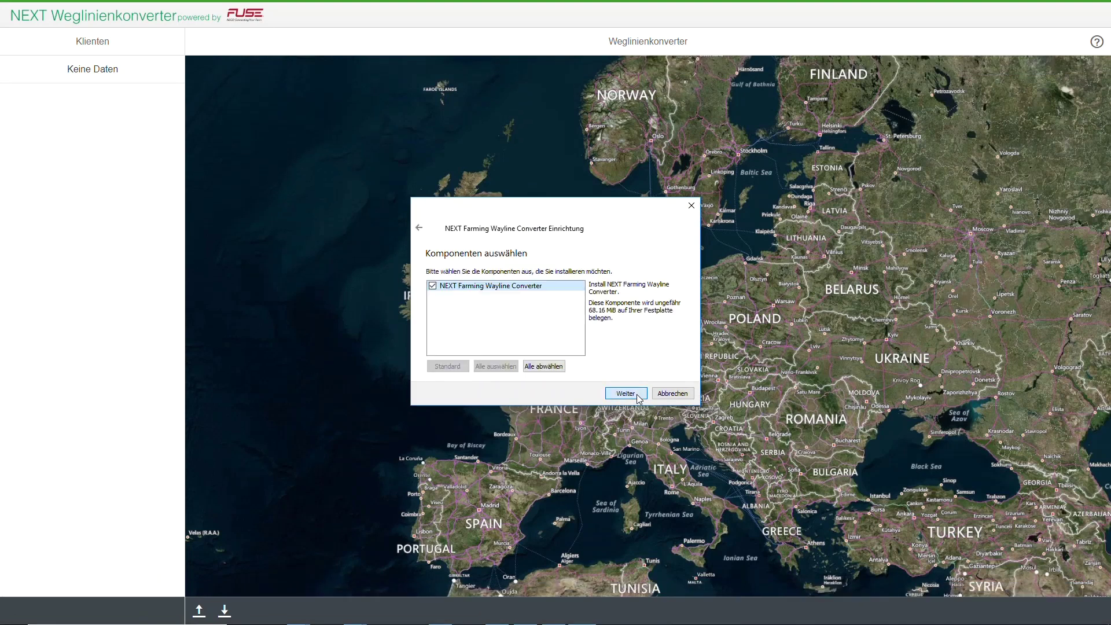
{"action": "left_click", "coordinate": [639, 398]}
{"action": "left_click", "coordinate": [639, 398]}
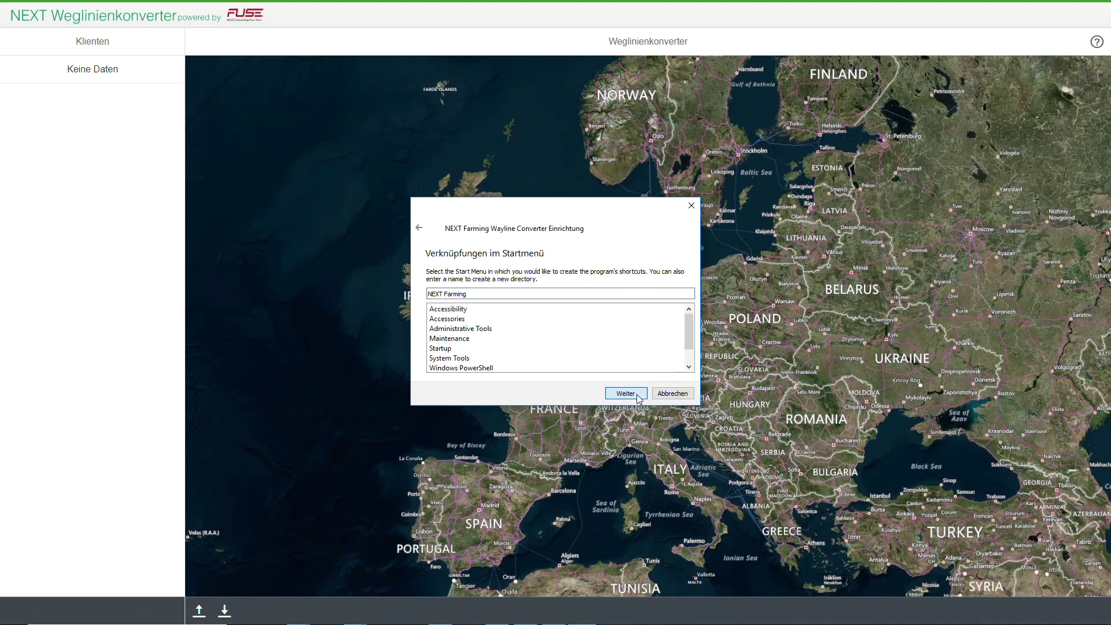
{"action": "left_click", "coordinate": [640, 398]}
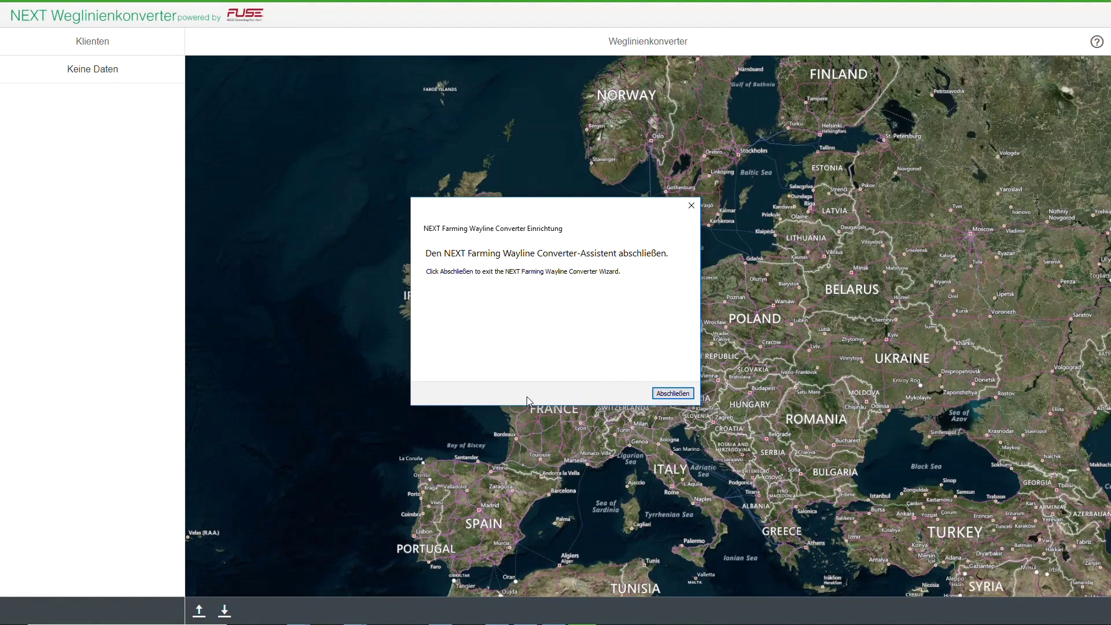
{"action": "left_click", "coordinate": [664, 397]}
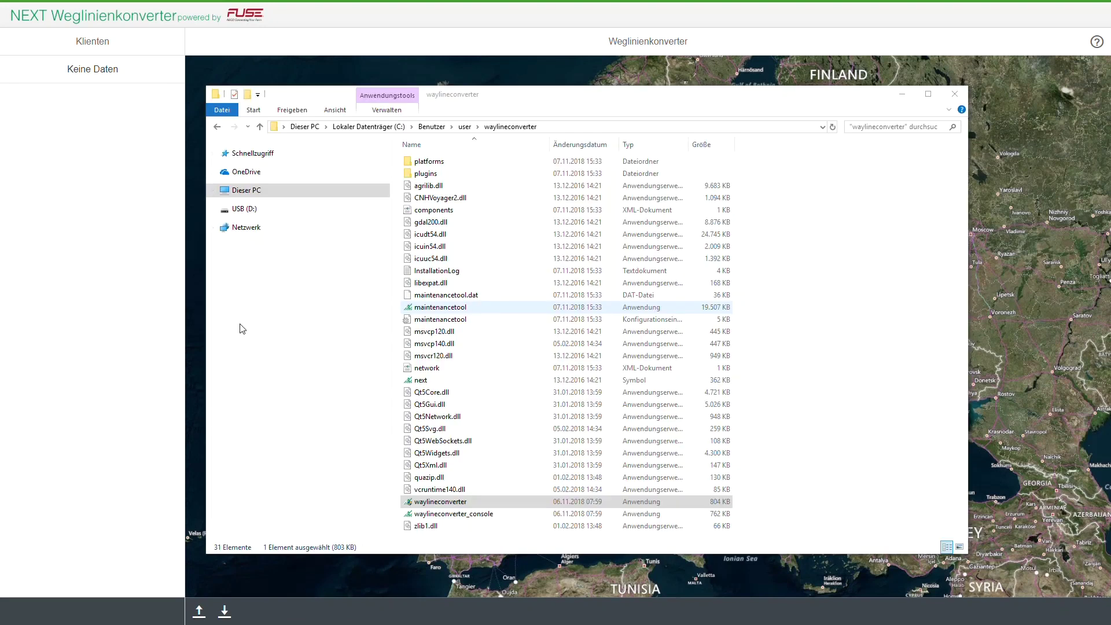
Send a waylineconverter shortcut to the Desktop and close the installation folder window
{"action": "right_click", "coordinate": [445, 507]}
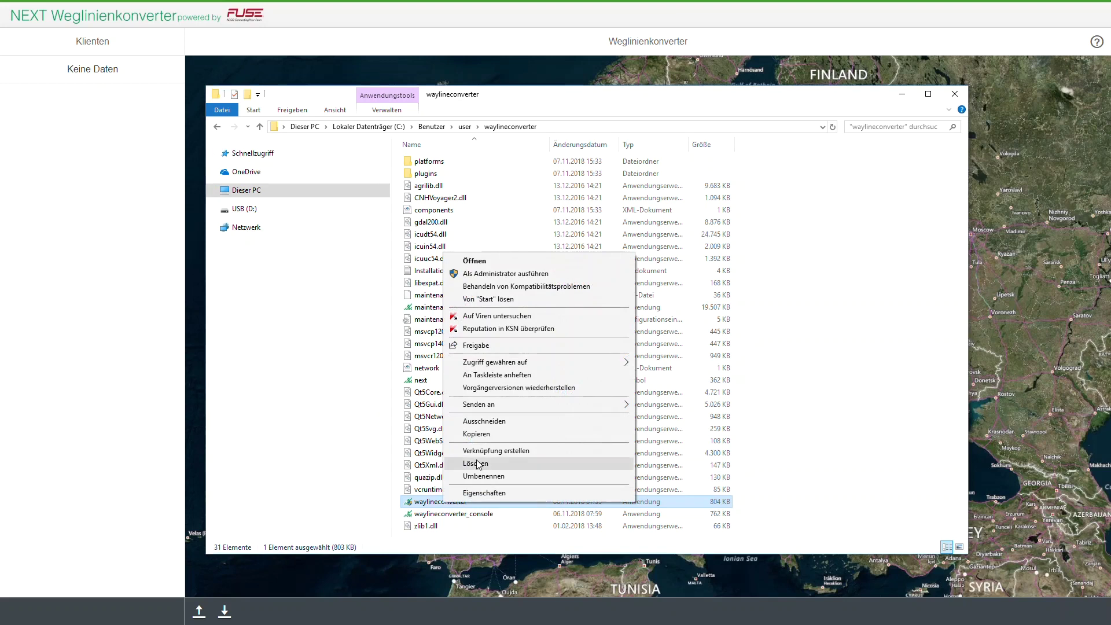
{"action": "mouse_move", "coordinate": [492, 405]}
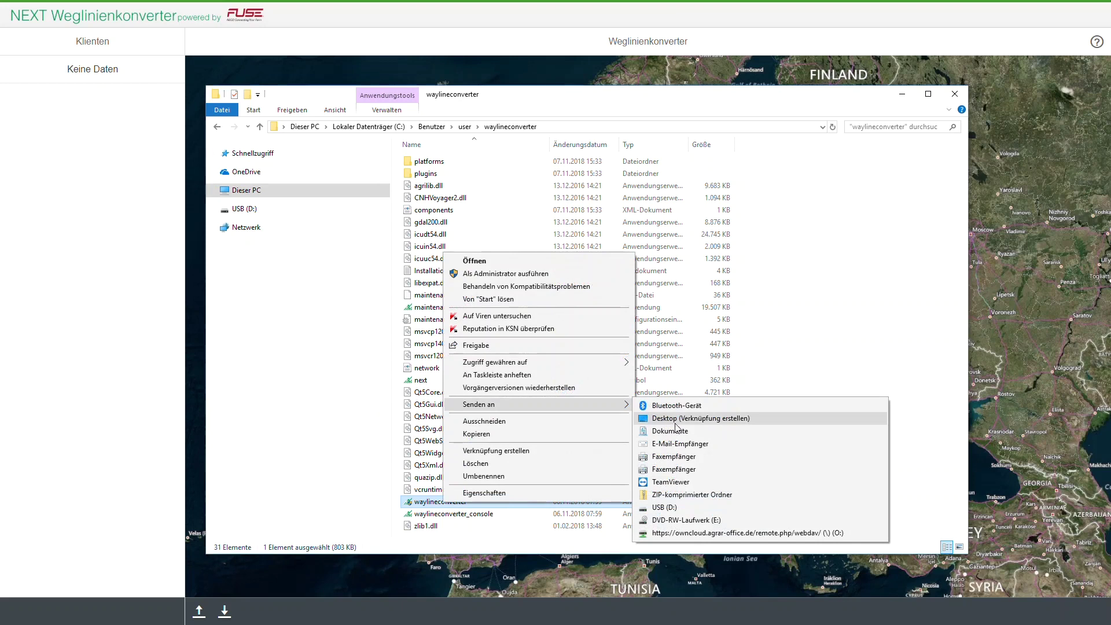
{"action": "left_click", "coordinate": [677, 419]}
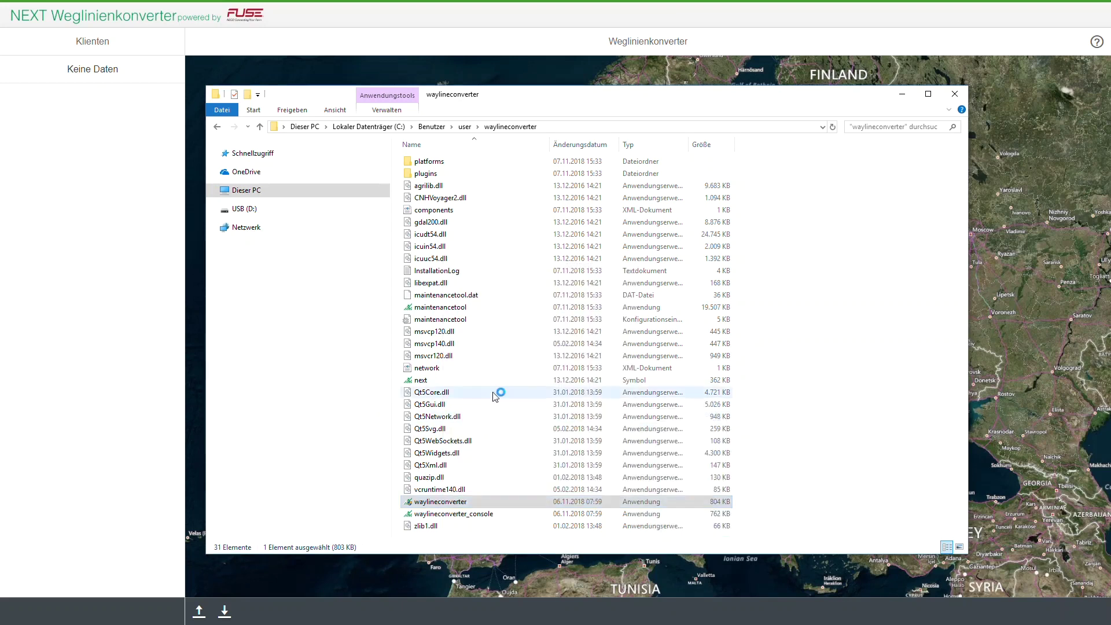
{"action": "left_click", "coordinate": [959, 99]}
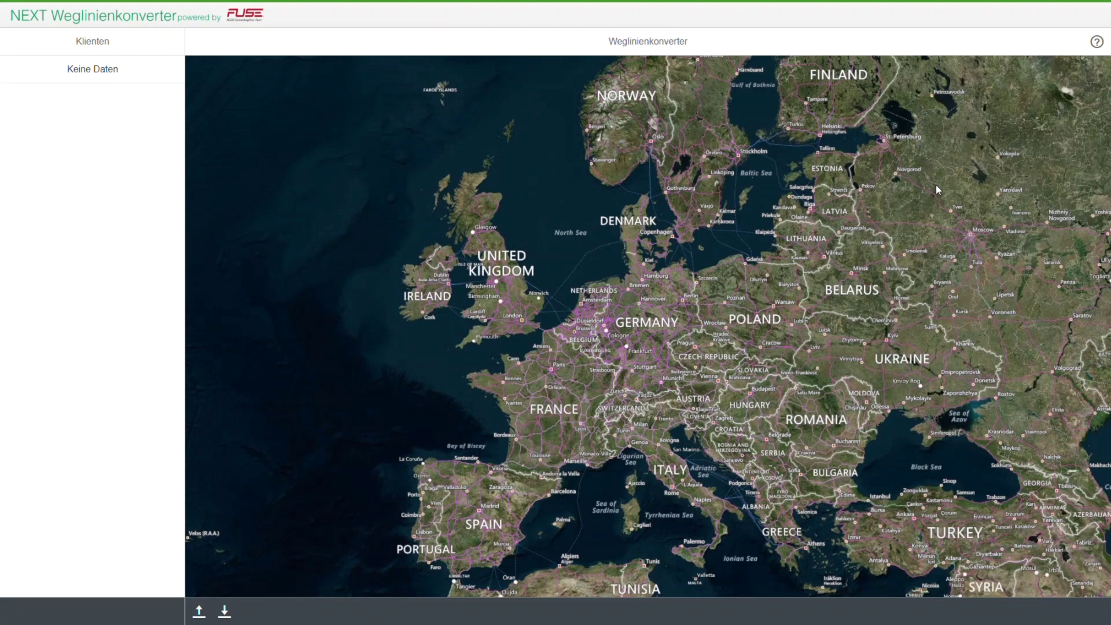
{"action": "left_click", "coordinate": [1096, 44]}
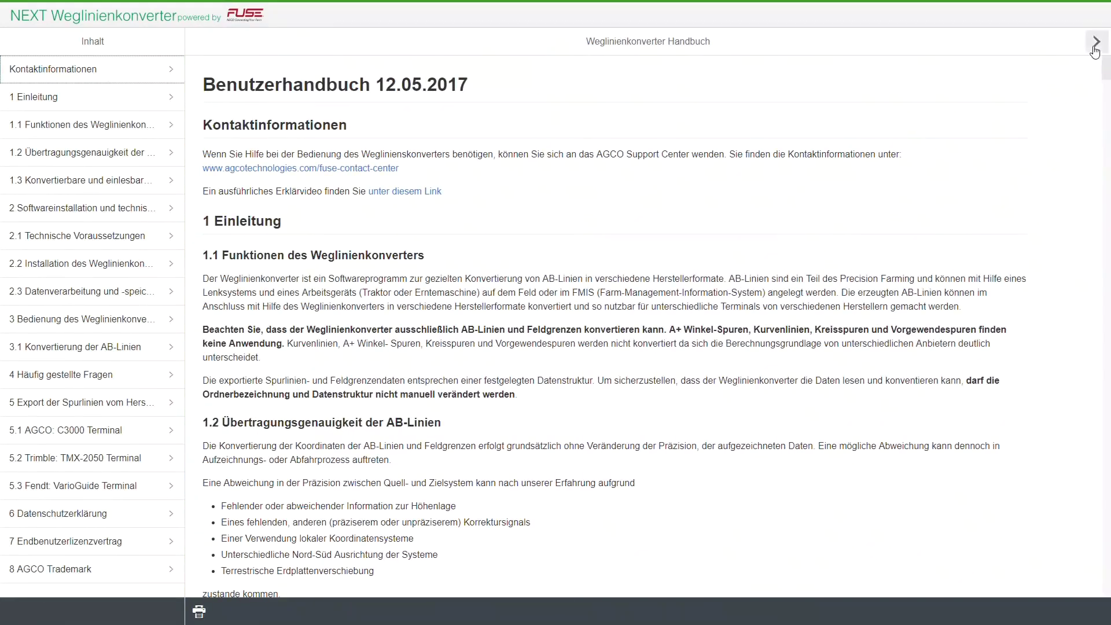
{"action": "scroll", "coordinate": [1006, 176], "scroll_direction": "down", "scroll_amount": 7}
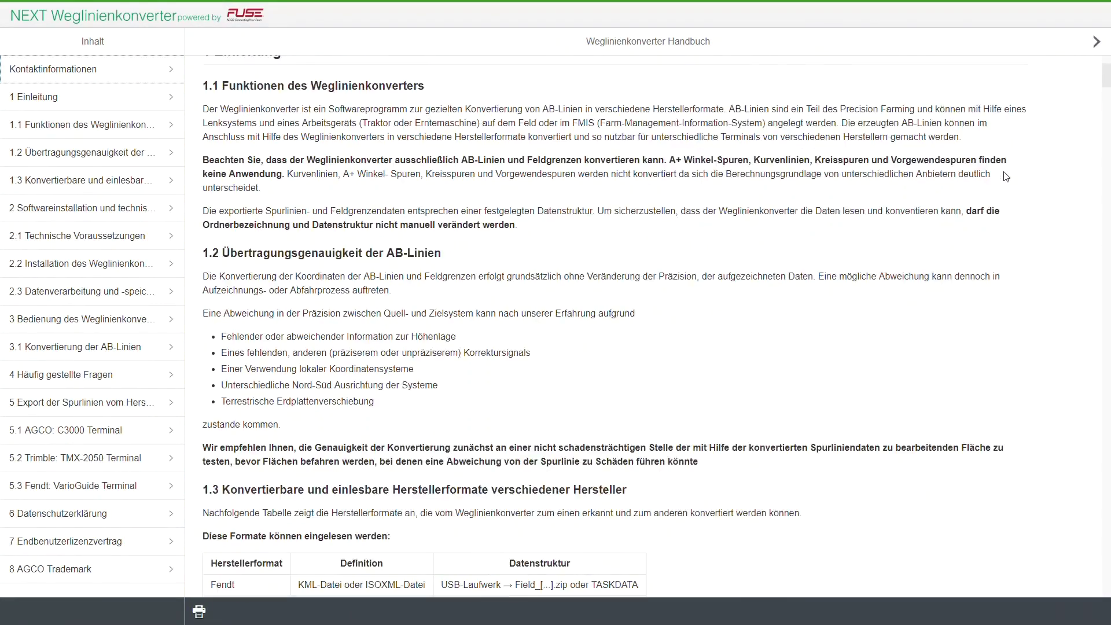
{"action": "scroll", "coordinate": [1006, 176], "scroll_direction": "down", "scroll_amount": 7}
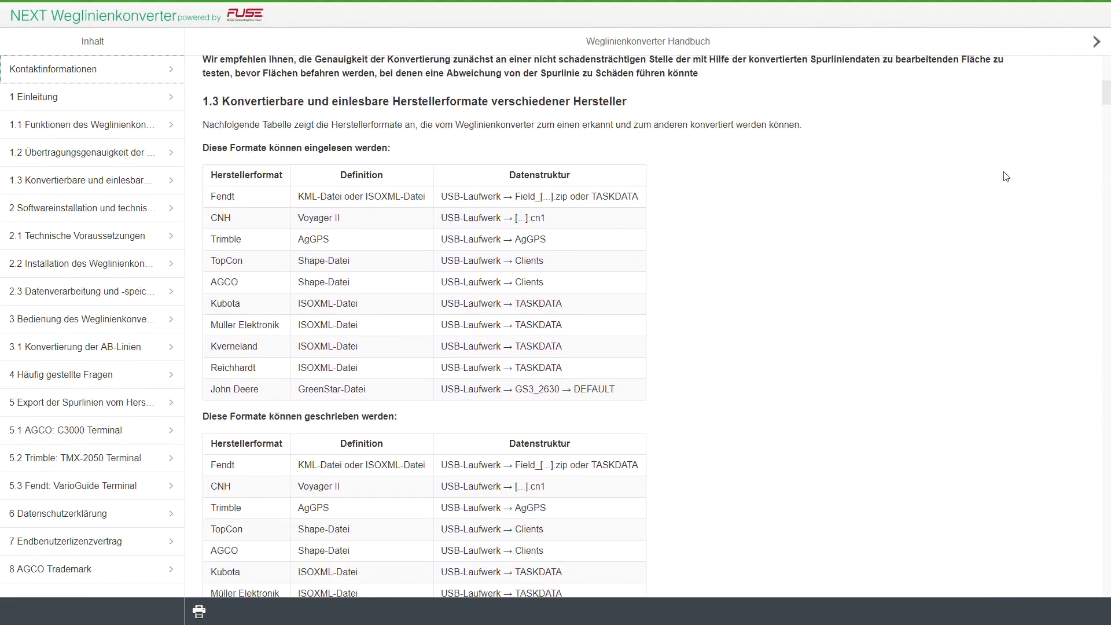
{"action": "scroll", "coordinate": [1006, 176], "scroll_direction": "down", "scroll_amount": 2}
{"action": "scroll", "coordinate": [1006, 177], "scroll_direction": "up", "scroll_amount": 9}
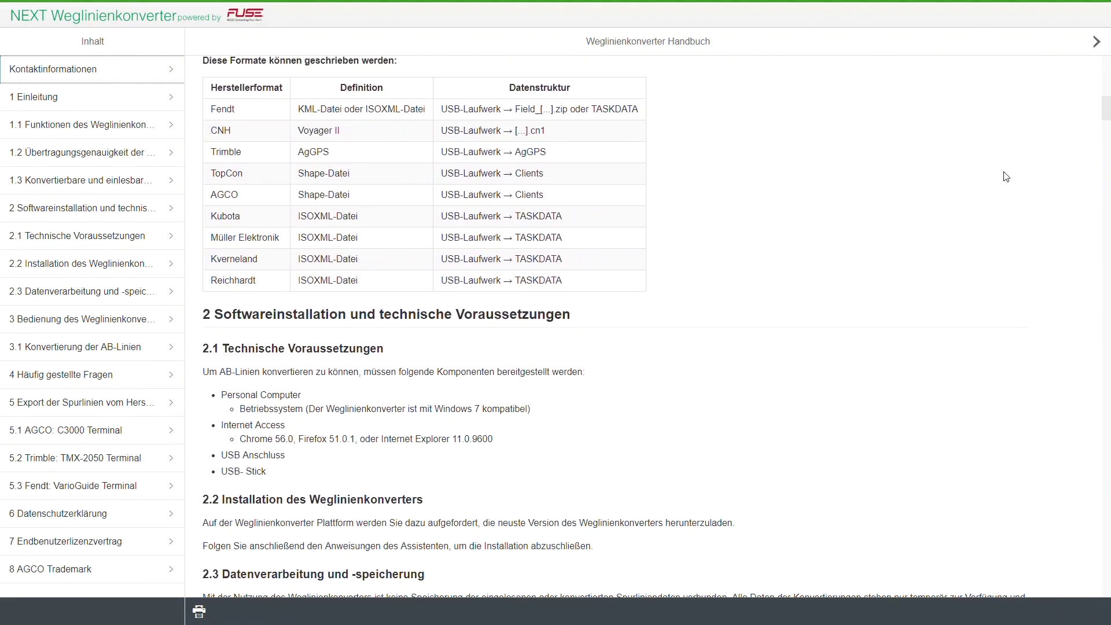
{"action": "scroll", "coordinate": [1006, 176], "scroll_direction": "up", "scroll_amount": 7}
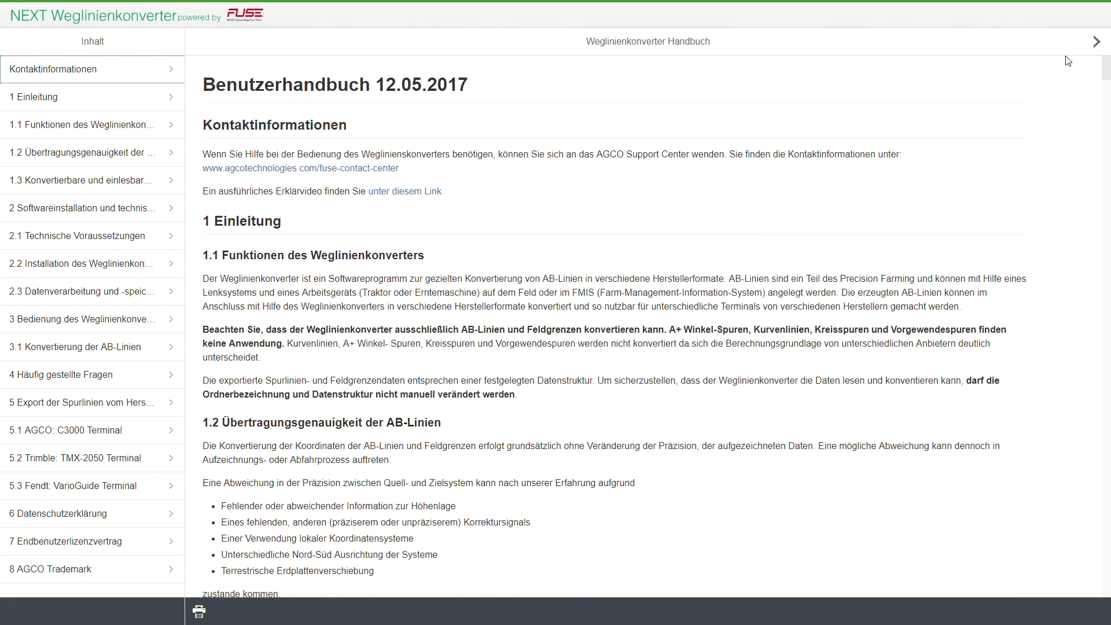
{"action": "left_click", "coordinate": [1094, 46]}
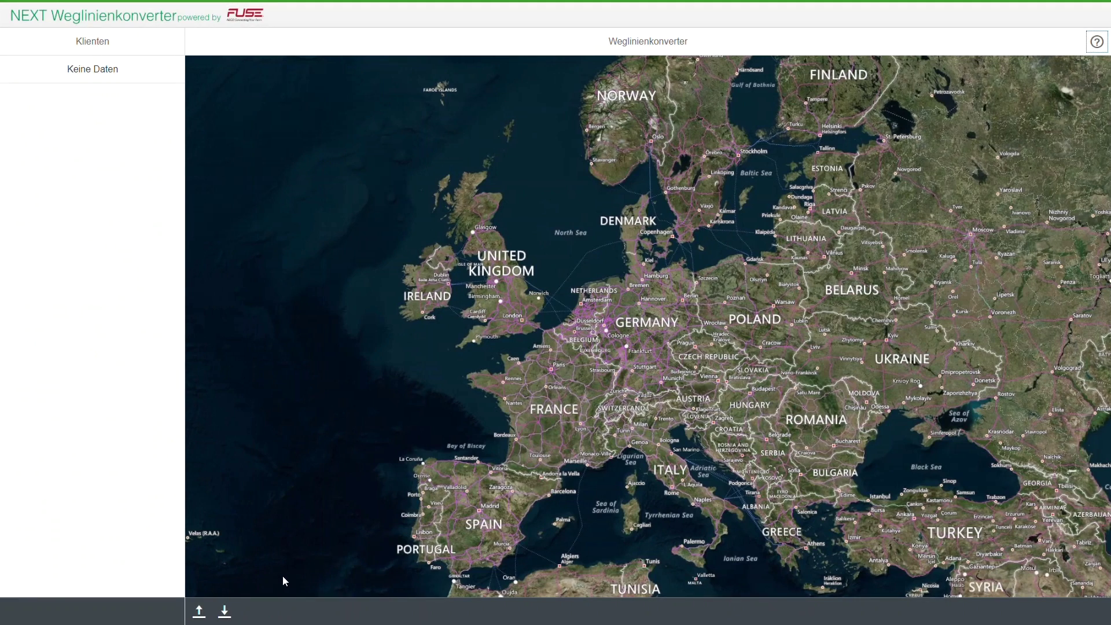
Import the ISOXML waylines and field boundaries from D:/TASKDATA
{"action": "left_click", "coordinate": [199, 611]}
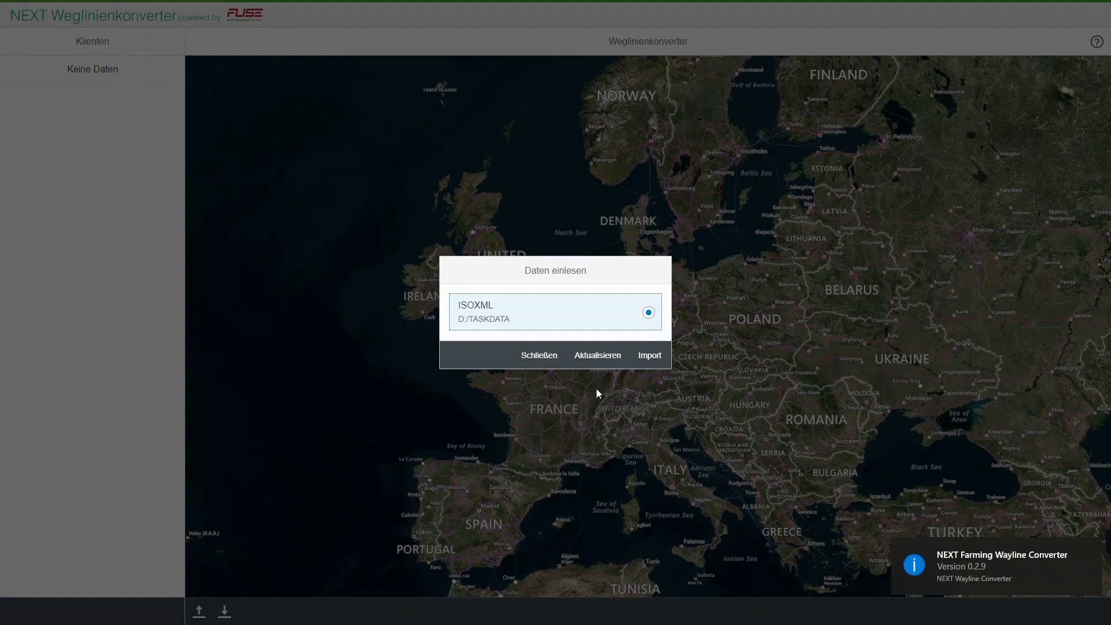
{"action": "left_click", "coordinate": [658, 354]}
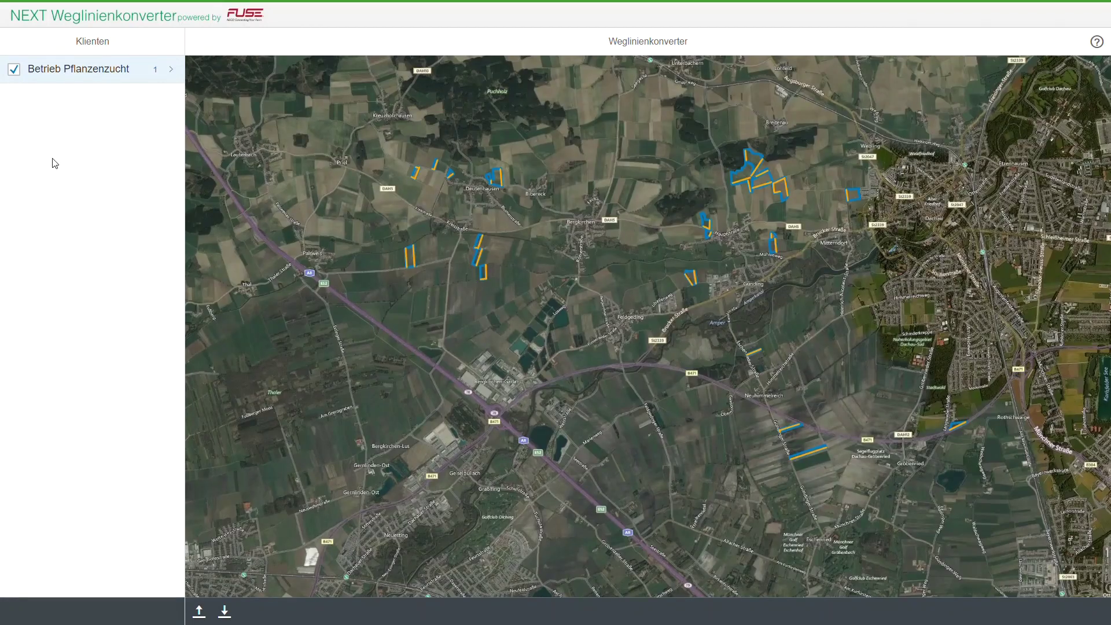
Open Betrieb Pflanzenzucht's Eben Acker field, zoom out to view its geometry, then return to the list
{"action": "left_click", "coordinate": [91, 74]}
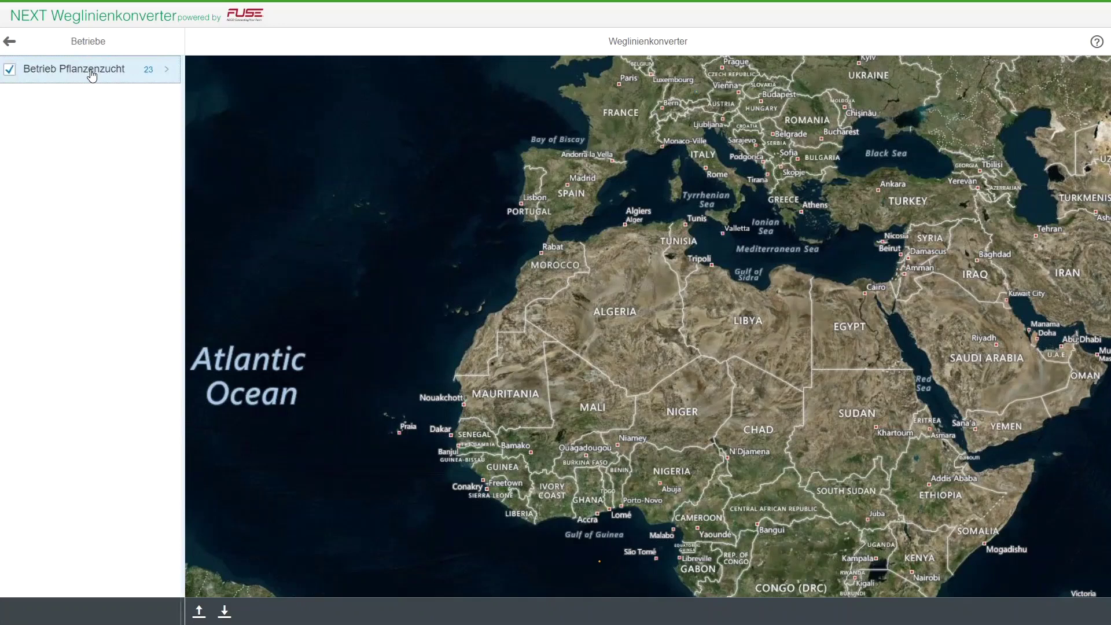
{"action": "left_click", "coordinate": [91, 74]}
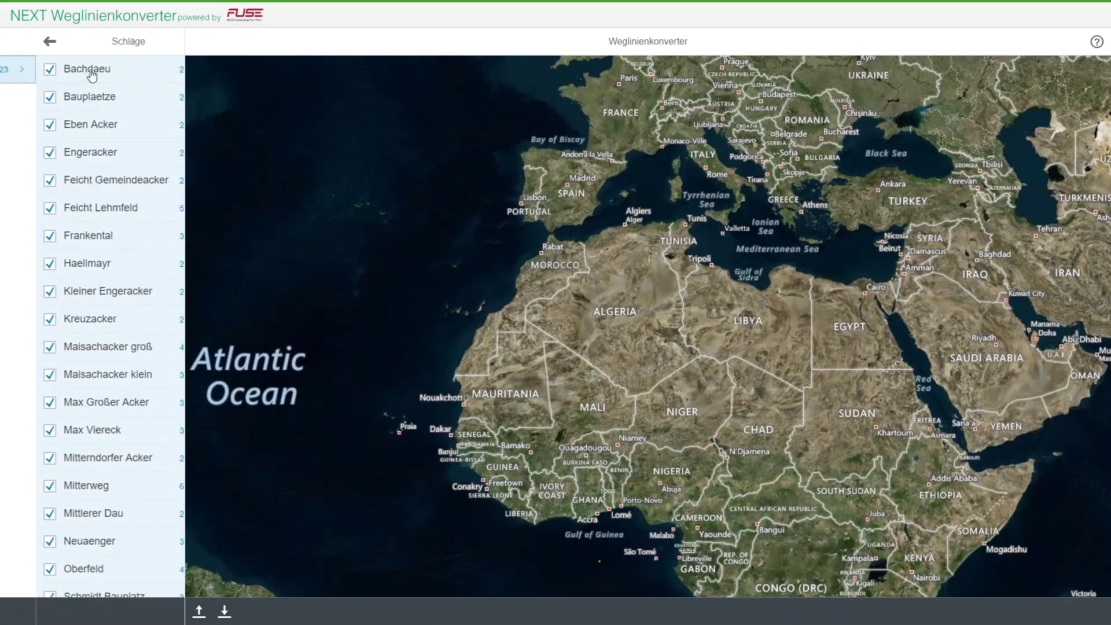
{"action": "left_click", "coordinate": [87, 127]}
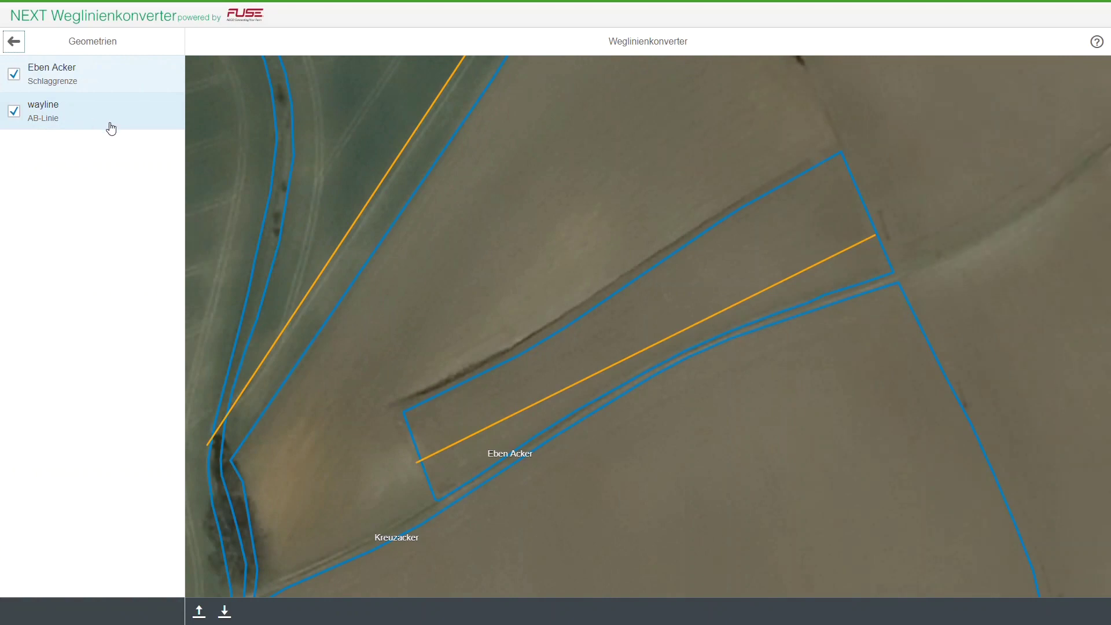
{"action": "scroll", "coordinate": [408, 230], "scroll_direction": "down", "scroll_amount": 3}
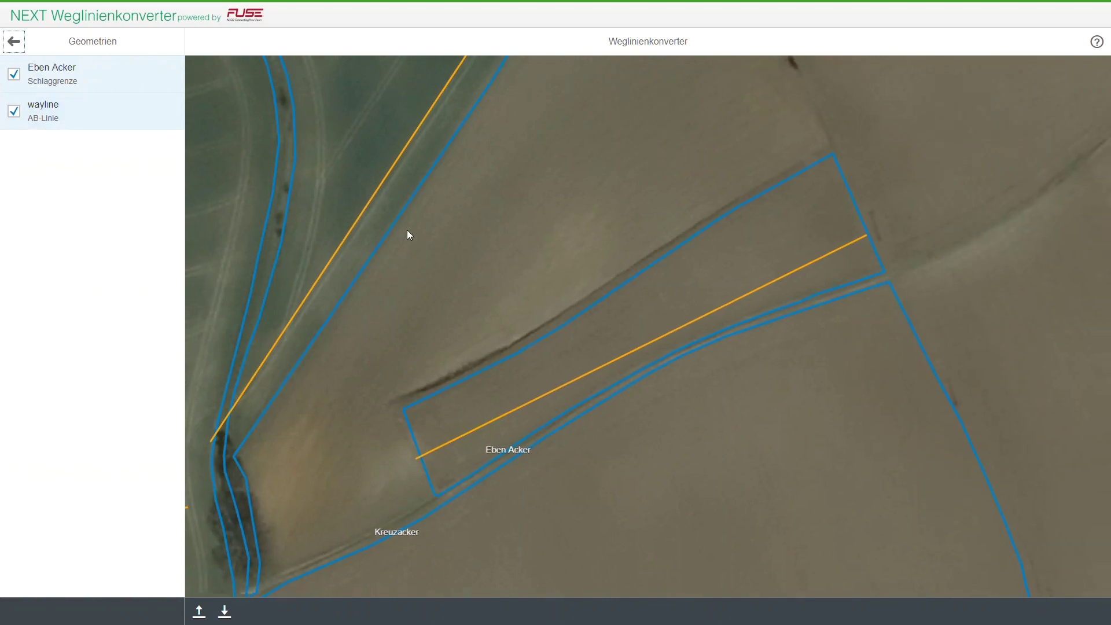
{"action": "scroll", "coordinate": [407, 230], "scroll_direction": "down", "scroll_amount": 1}
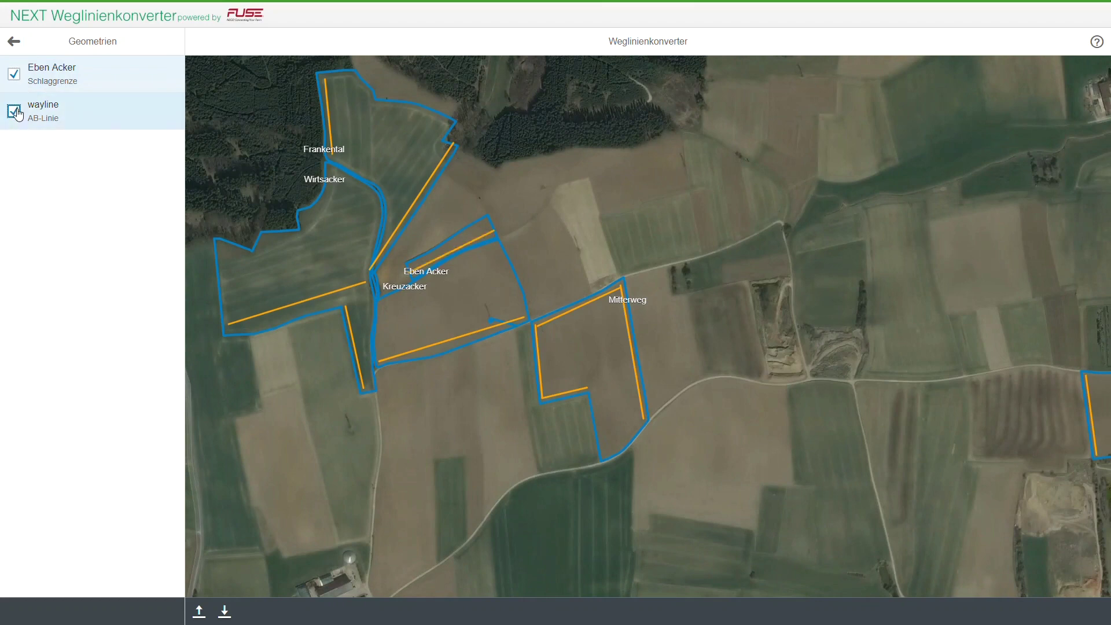
{"action": "left_click", "coordinate": [14, 42]}
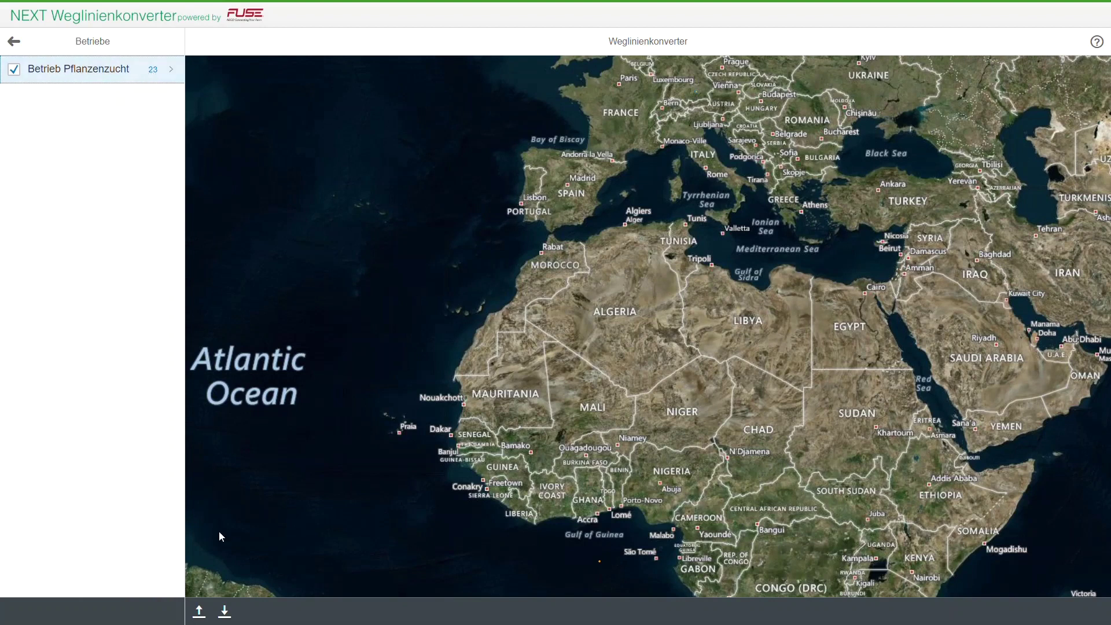
Export the Betrieb Pflanzenzucht data to D:/ in Fendt (kml) format
{"action": "left_click", "coordinate": [224, 611]}
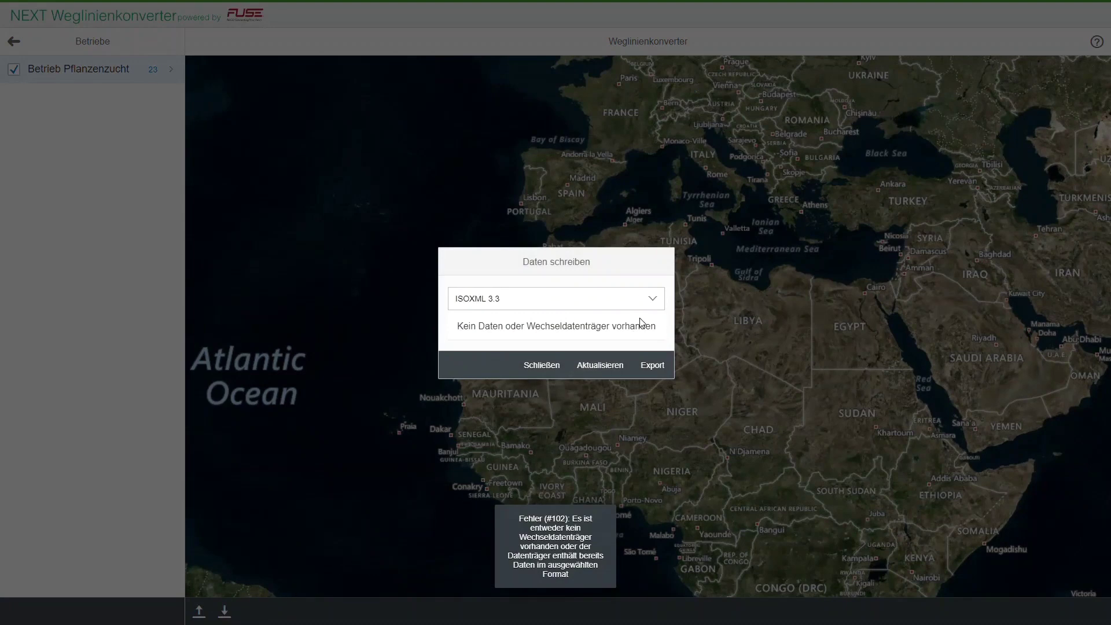
{"action": "left_click", "coordinate": [653, 306]}
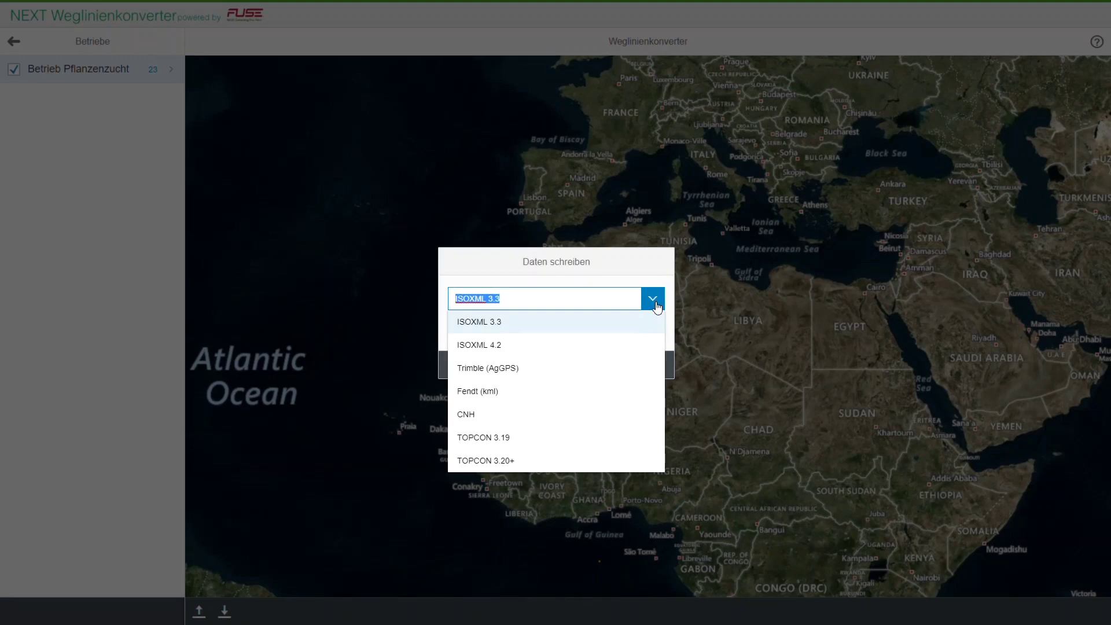
{"action": "left_click", "coordinate": [620, 389]}
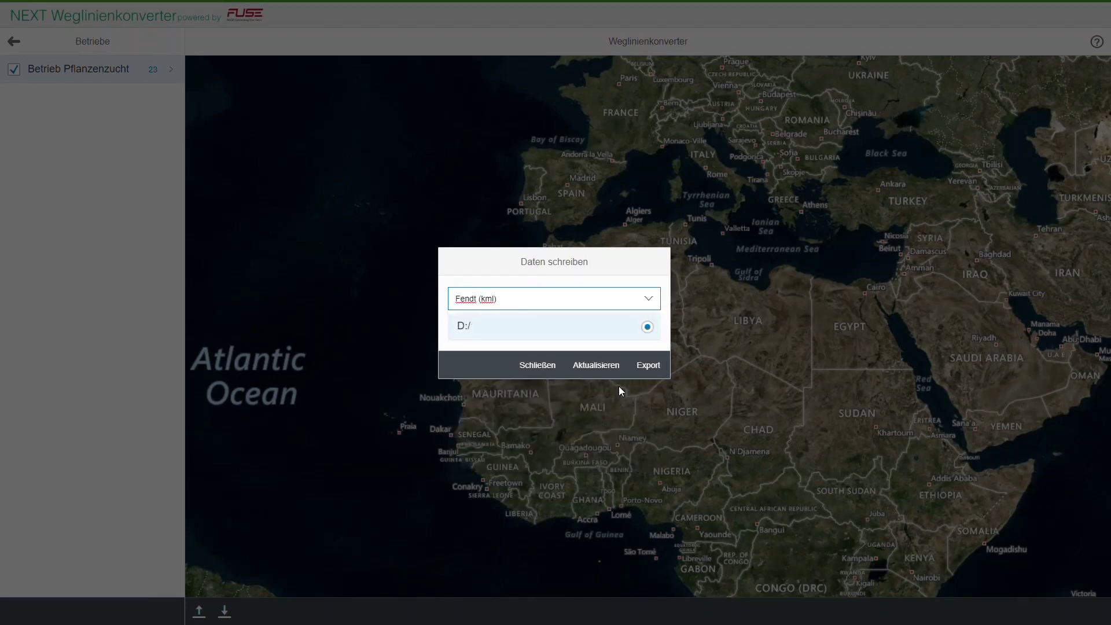
{"action": "left_click", "coordinate": [649, 365]}
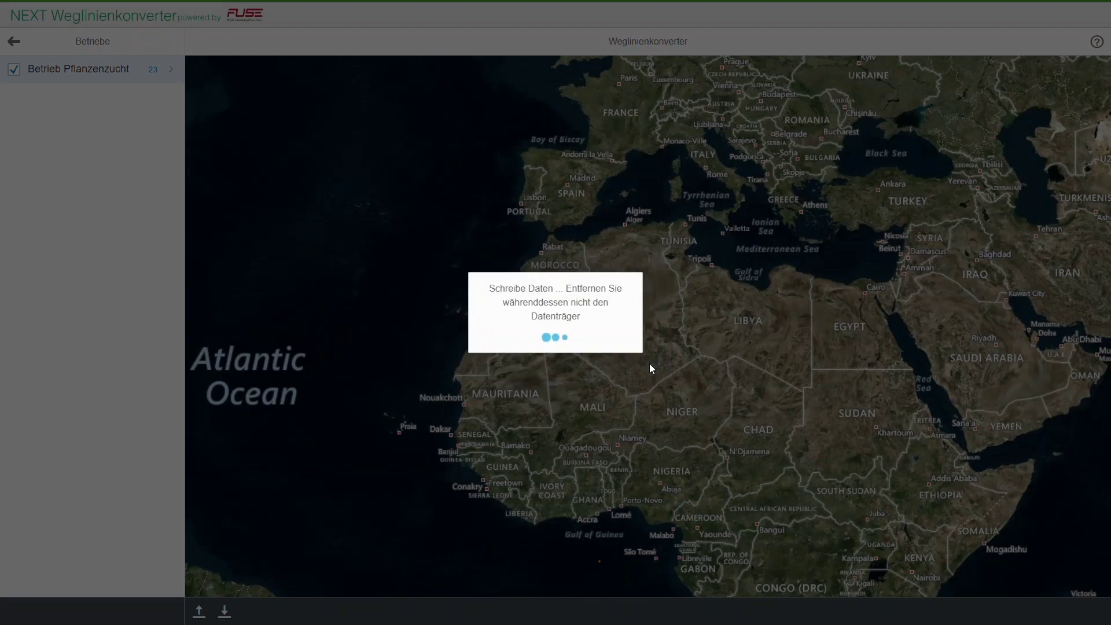